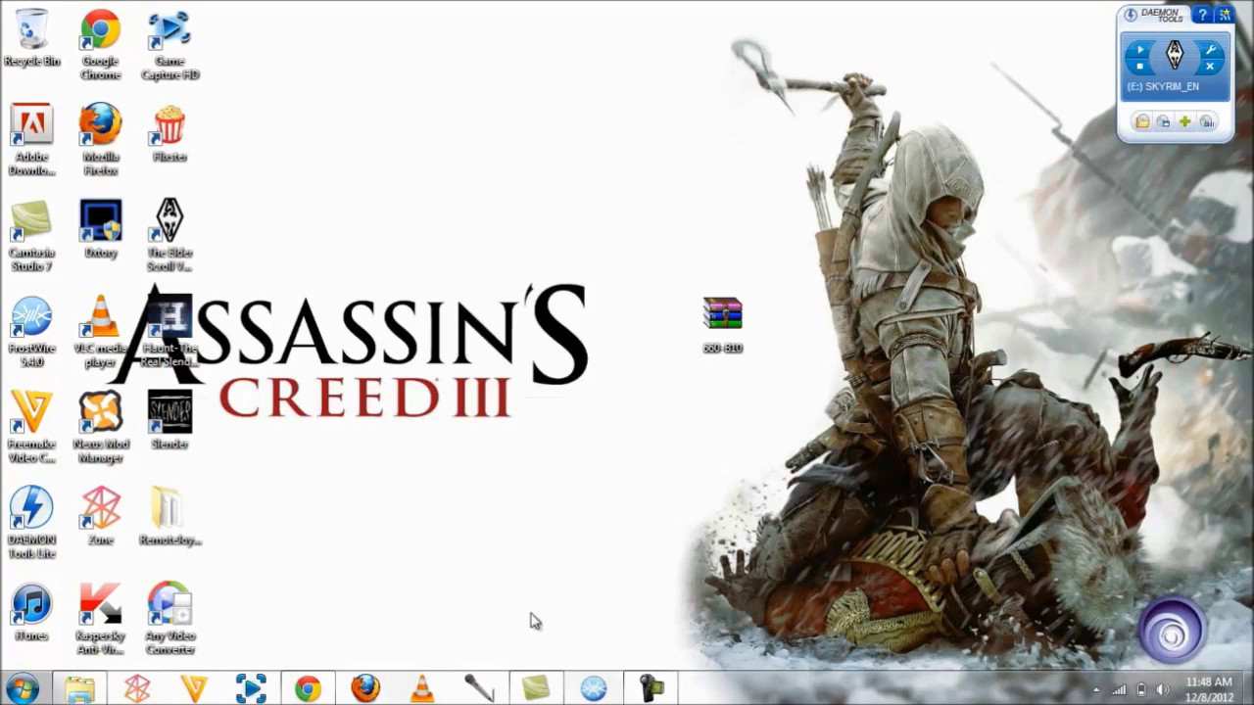
Step: Show the MediaFire download pages for 660-B10.zip and 620-B10.zip in Chrome and return to the desktop
click(310, 694)
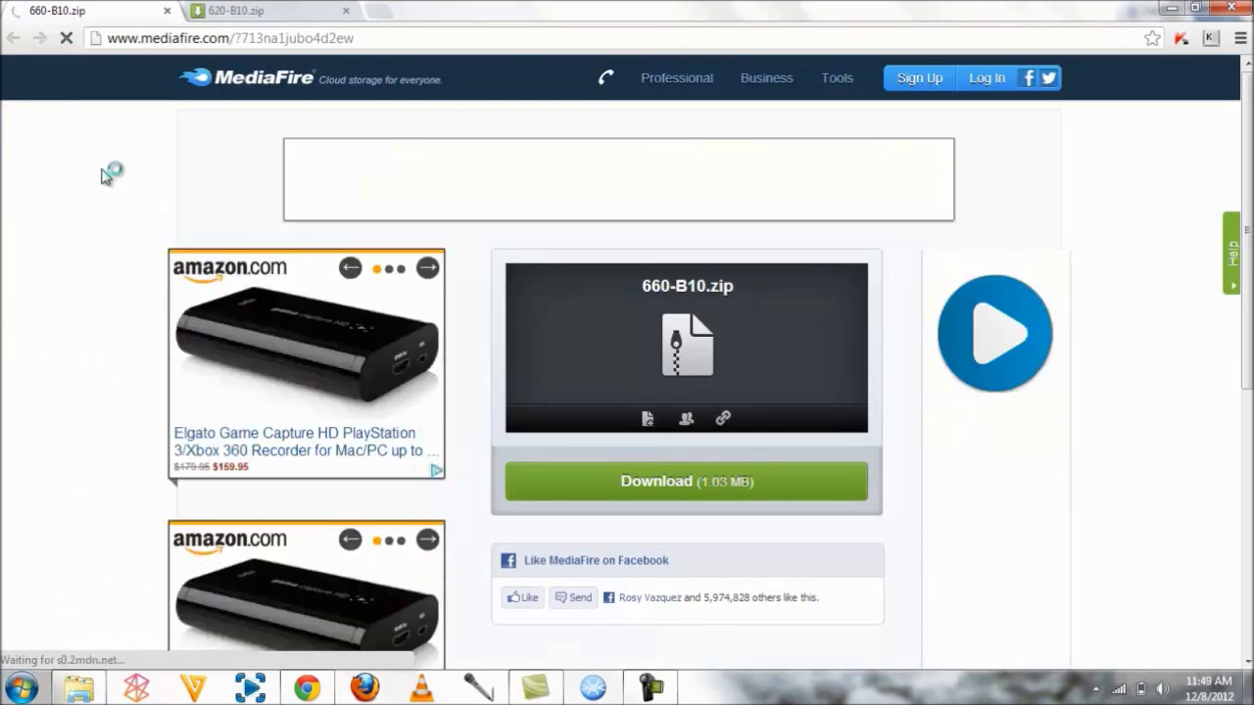
click(235, 8)
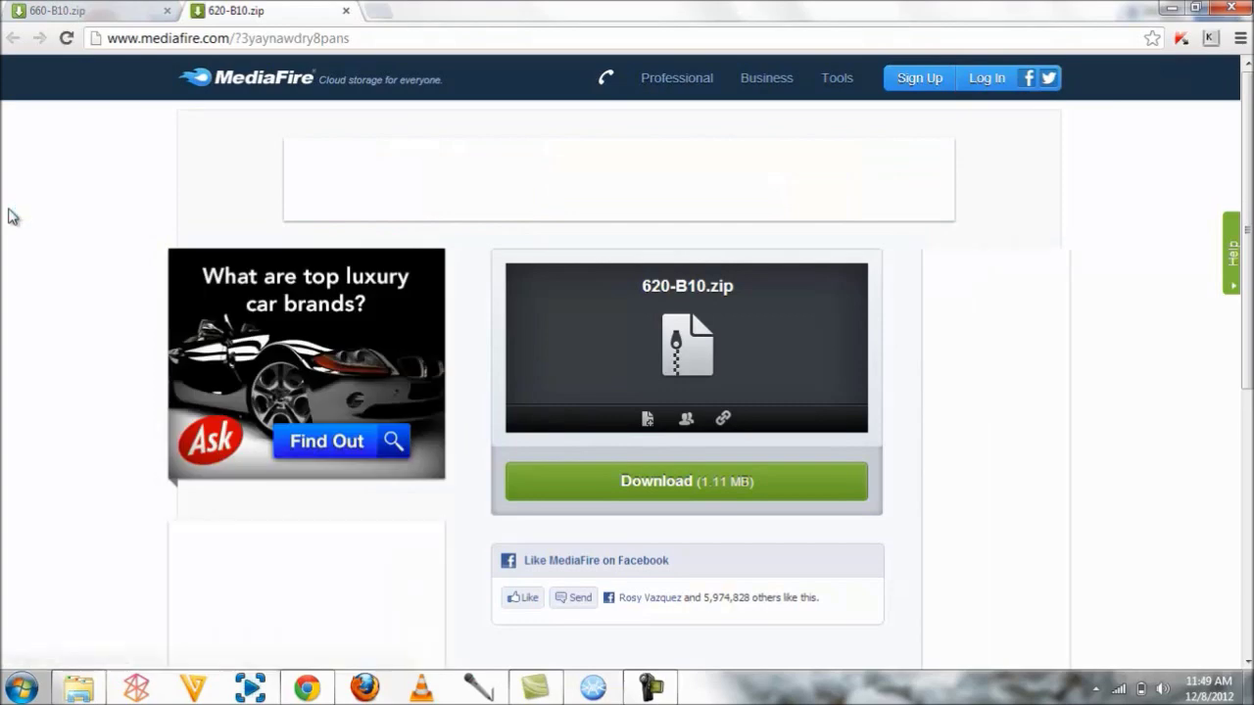
click(310, 689)
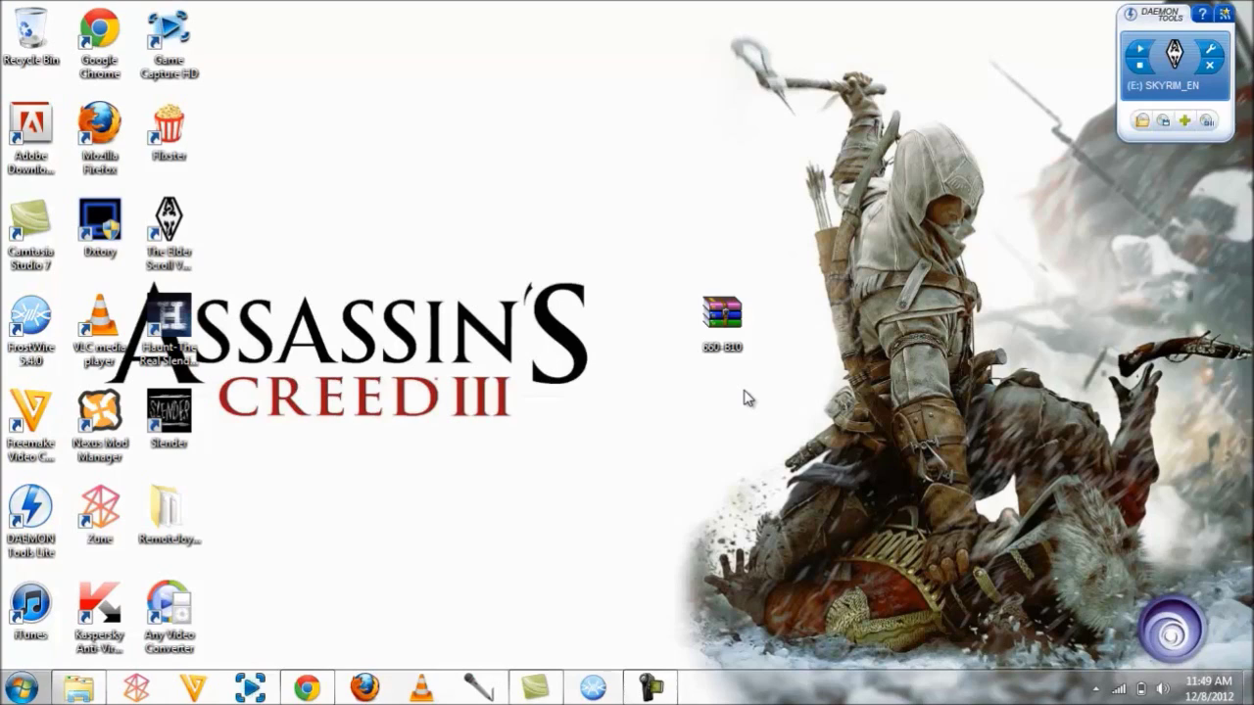
Step: Open the 660-B10 archive from the desktop and place the Removable Disk (H:) folder window beside its contents
click(729, 321)
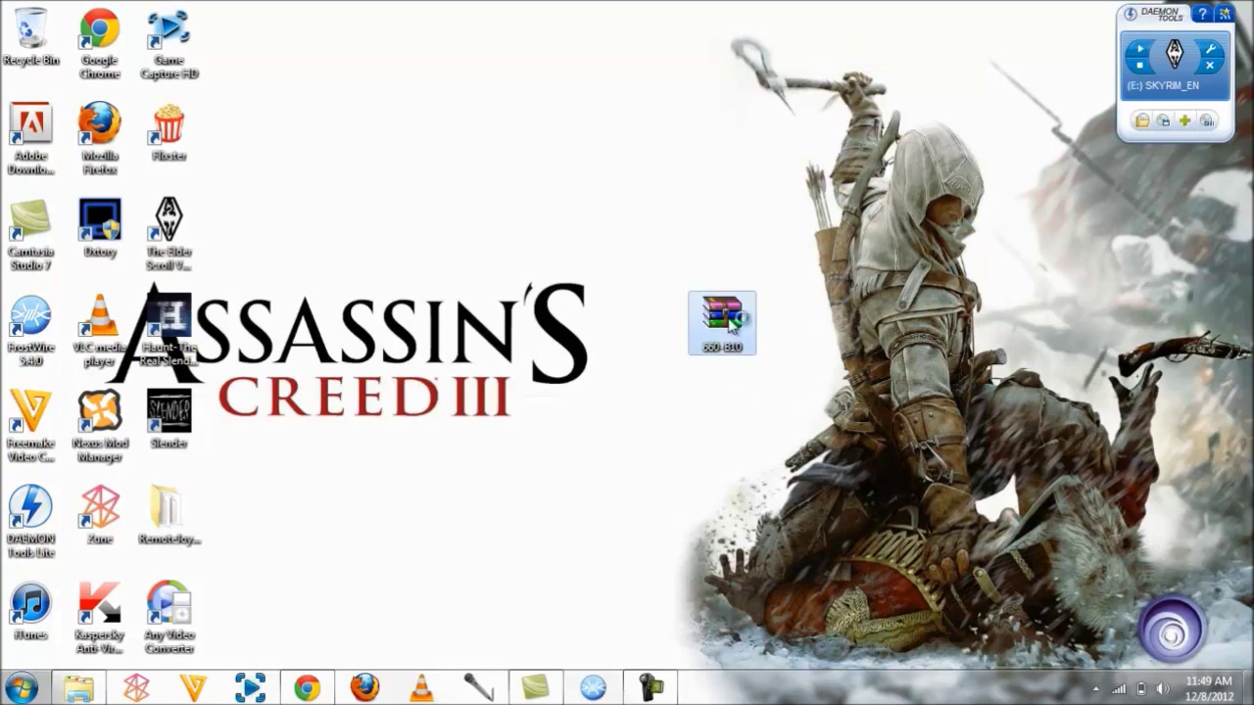
double_click(730, 323)
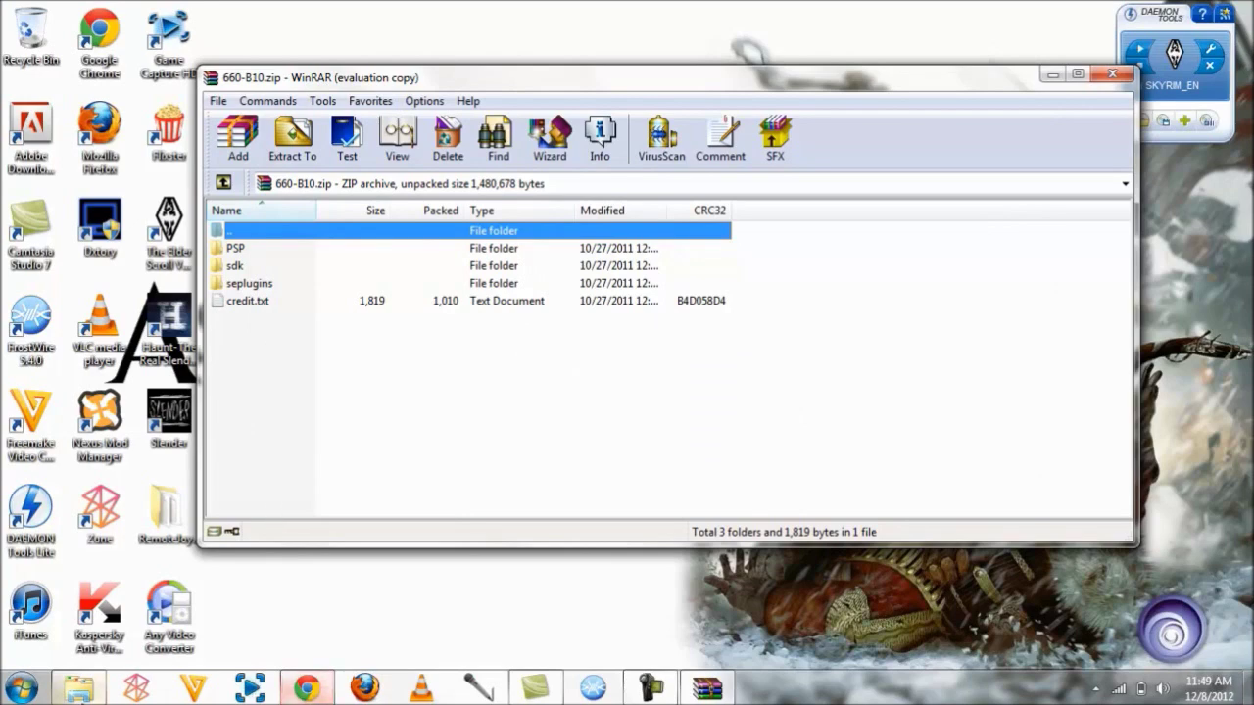
click(77, 692)
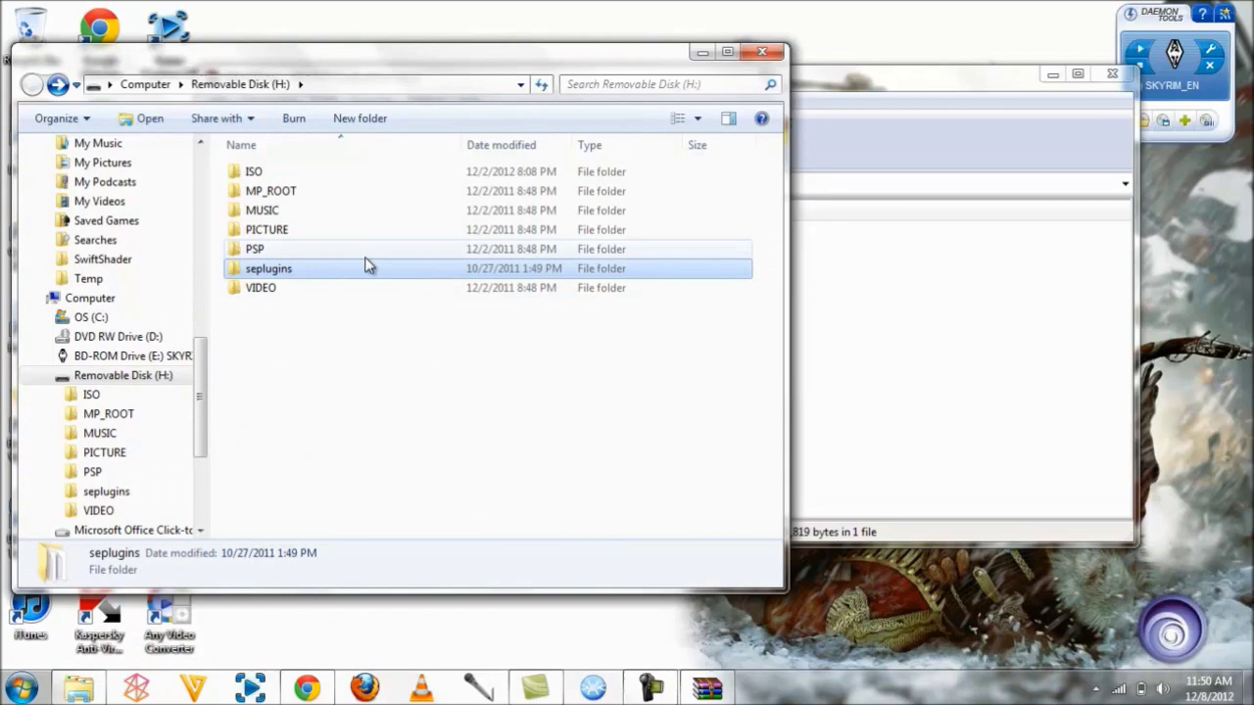
drag(337, 61, 774, 125)
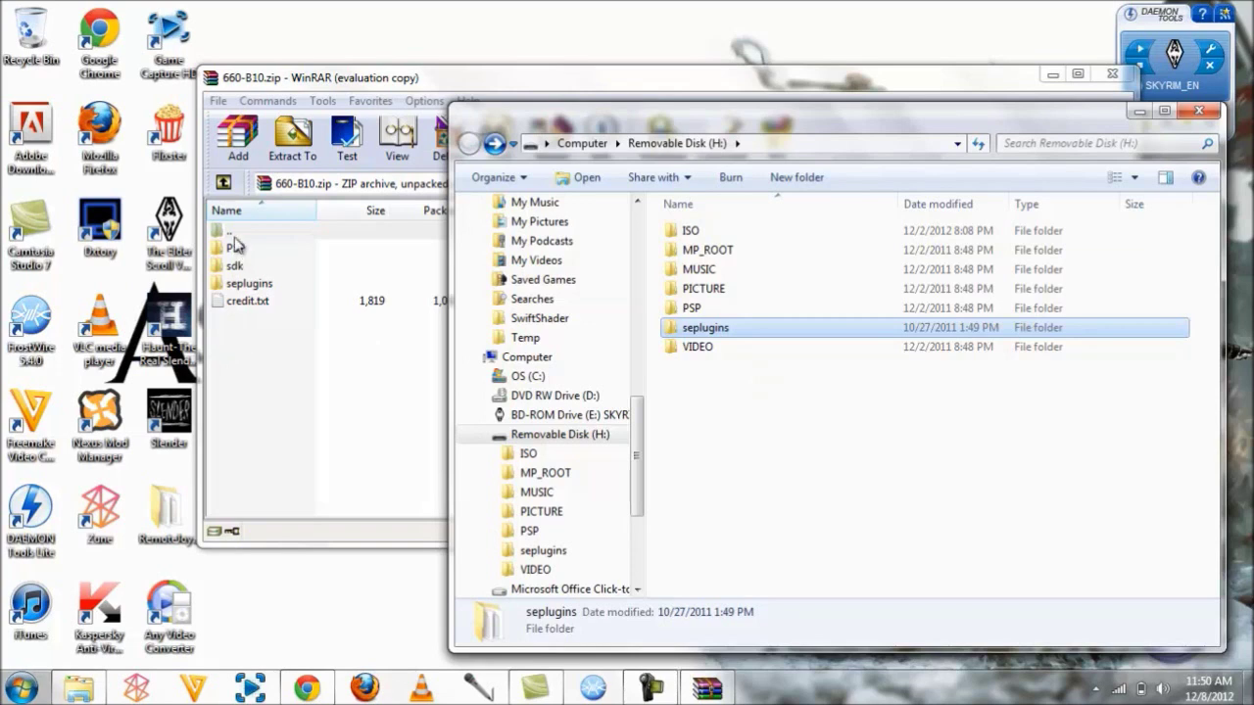
Step: Compare the archive's PSP, sdk, seplugins and credit.txt items with the Removable Disk (H:) folders, and close the archive
drag(251, 323, 249, 263)
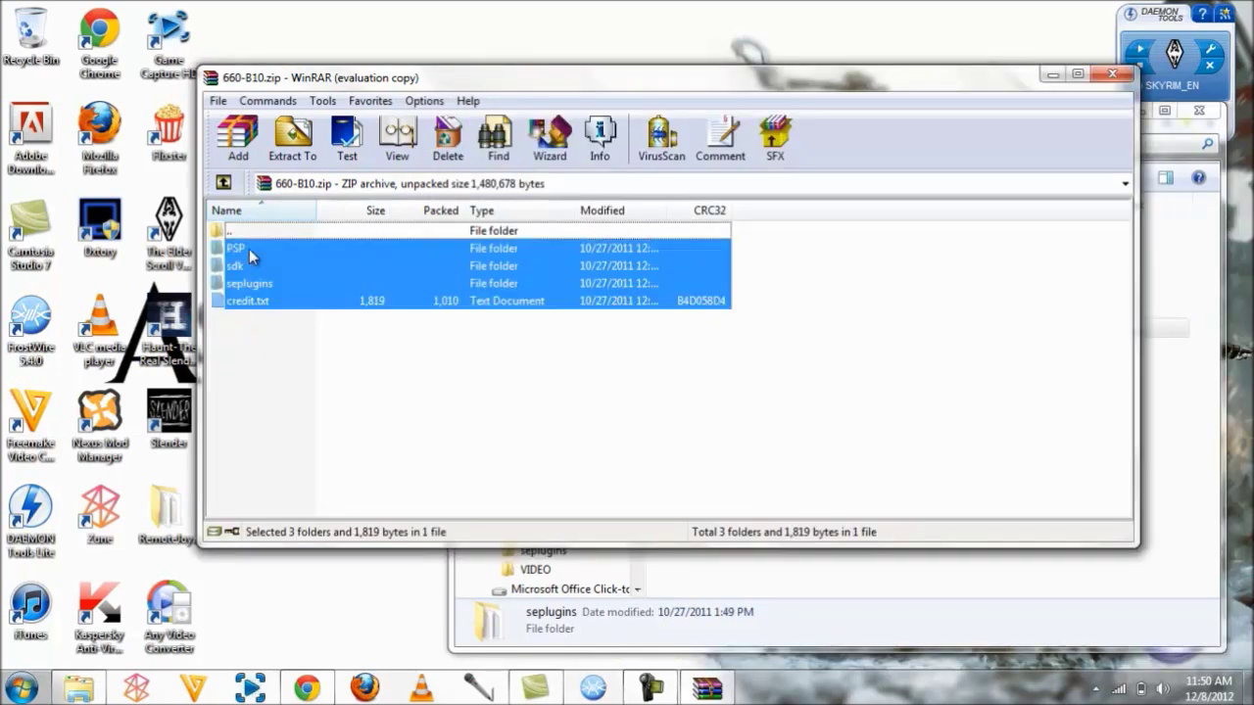
click(251, 355)
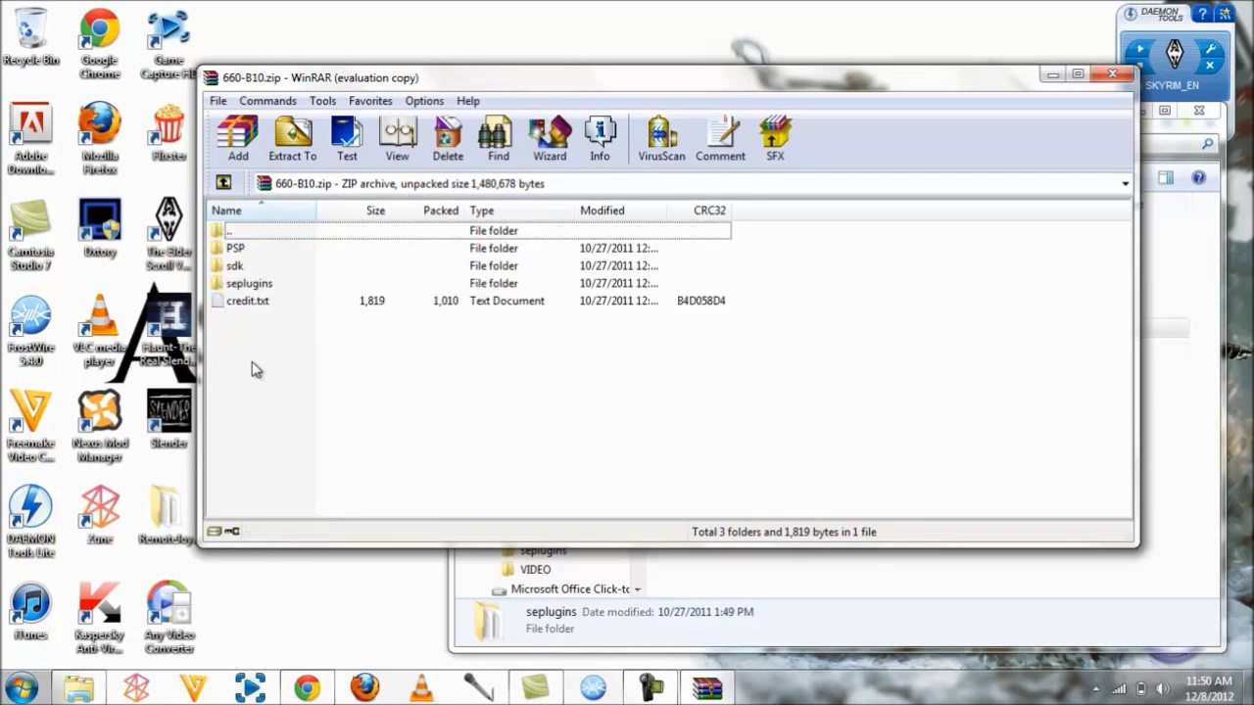
click(78, 689)
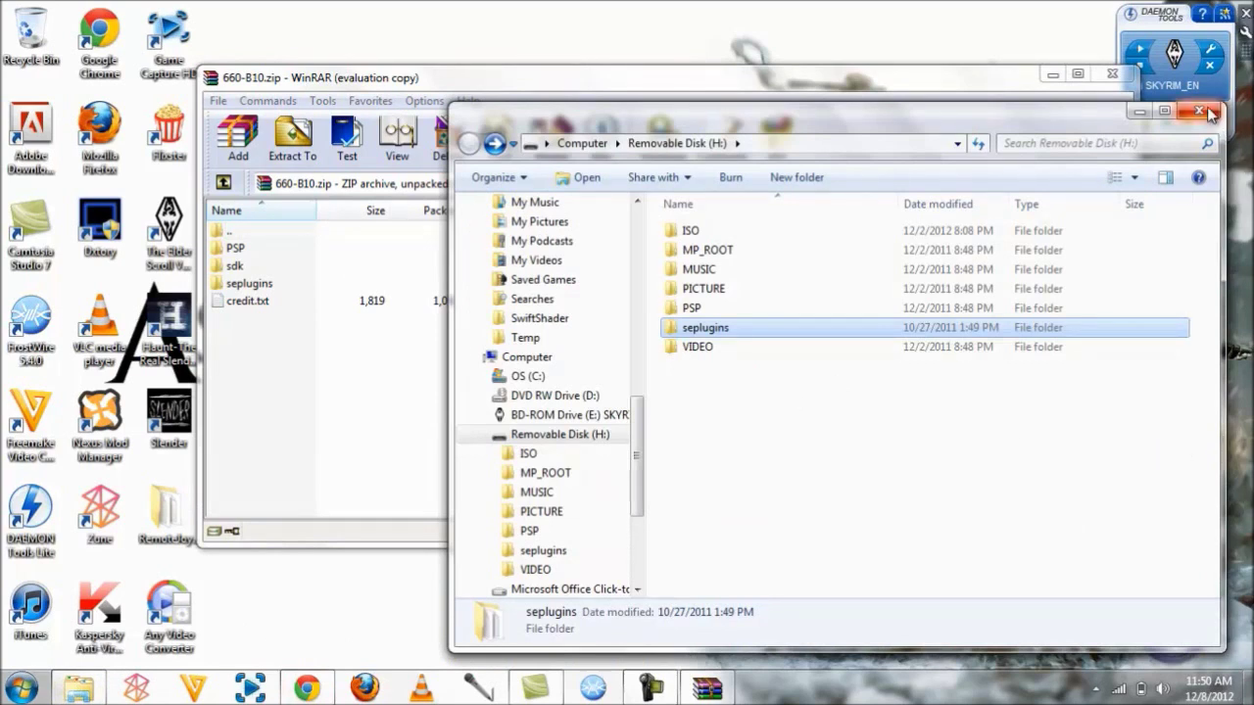
click(260, 325)
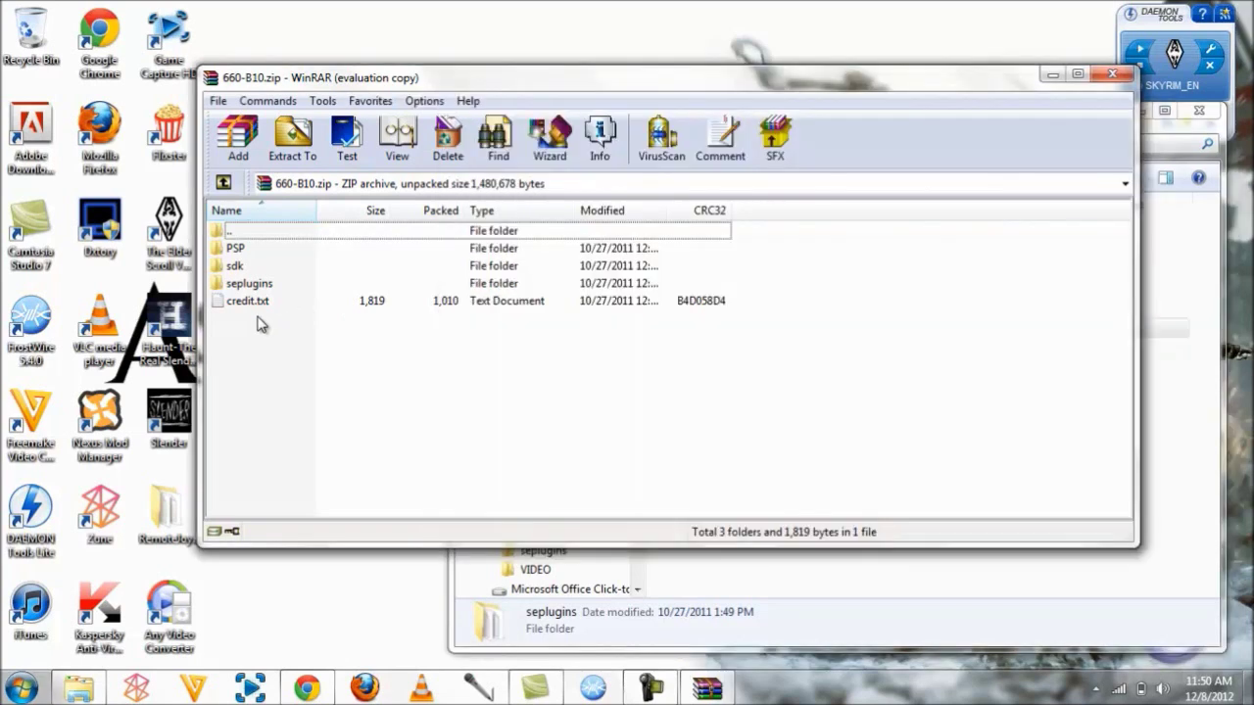
mouse_move(260, 325)
mouse_down()
mouse_move(244, 253)
mouse_move(258, 323)
mouse_up()
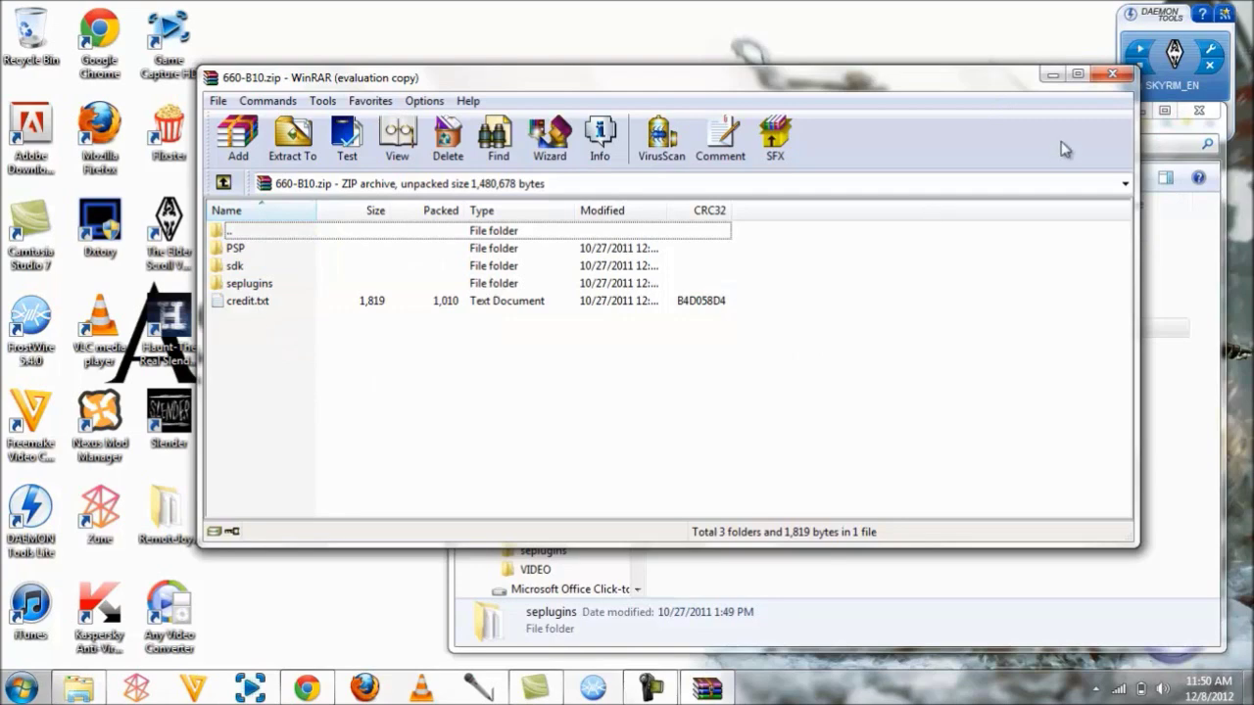
click(1112, 74)
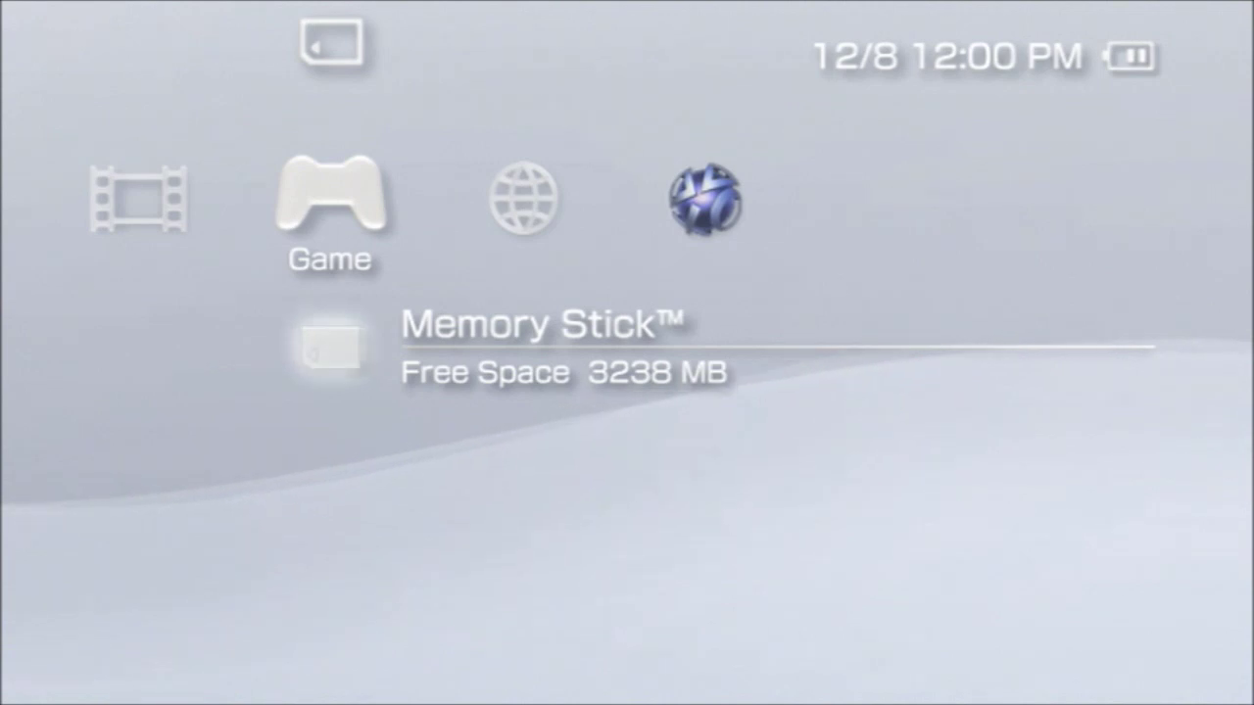
Step: Browse the PRO programs in the PSP's Memory Stick games and launch PRO Update
key(Return)
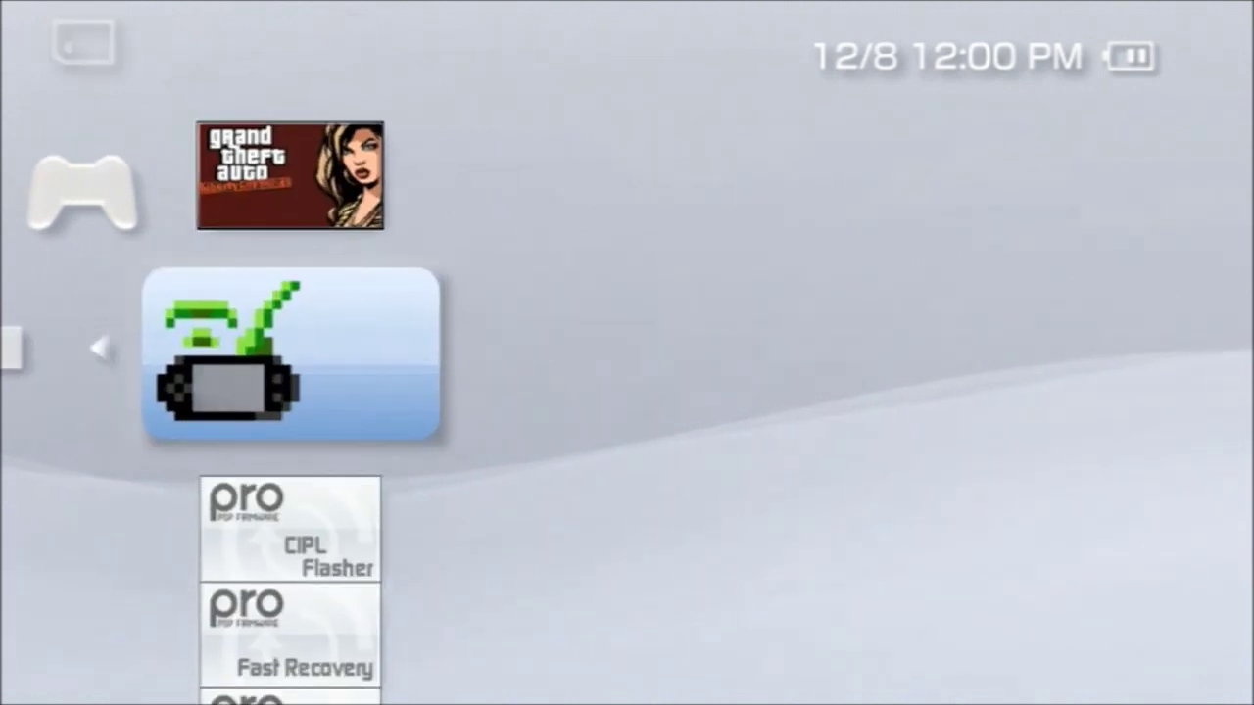
key(Down)
key(Down)
key(Down)
key(Up)
key(Up)
key(Down)
key(Down)
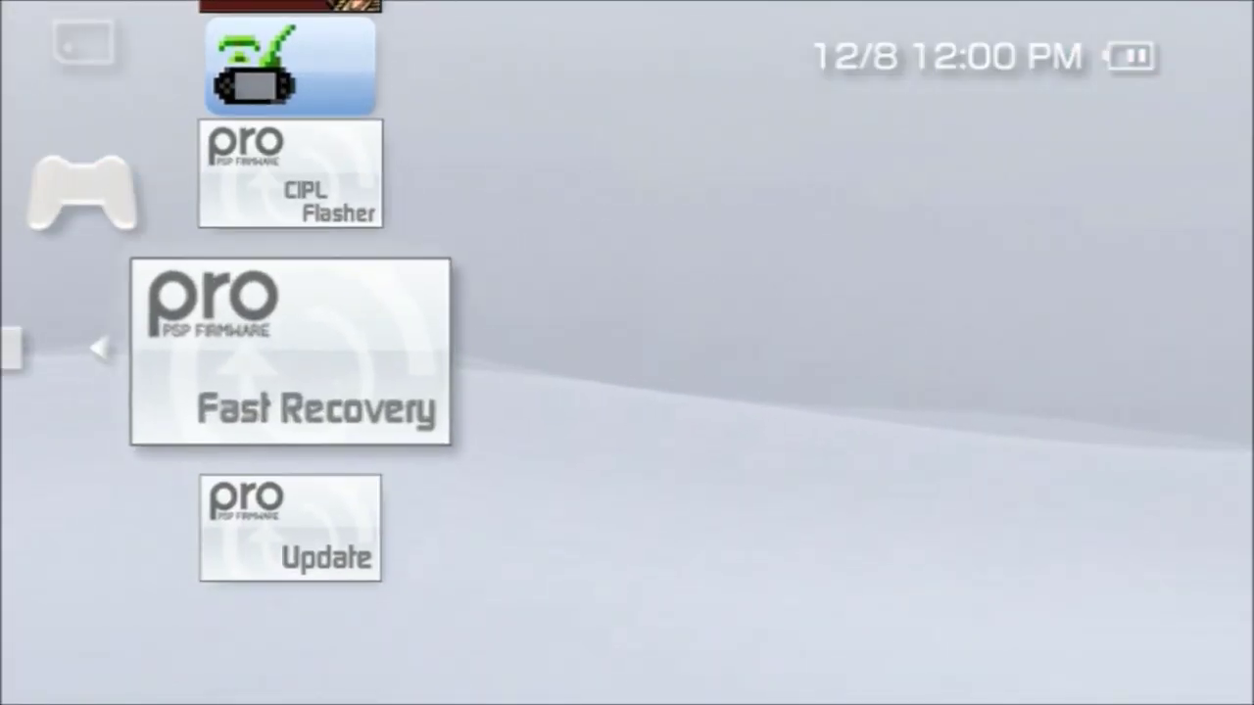
key(Down)
key(Up)
key(Up)
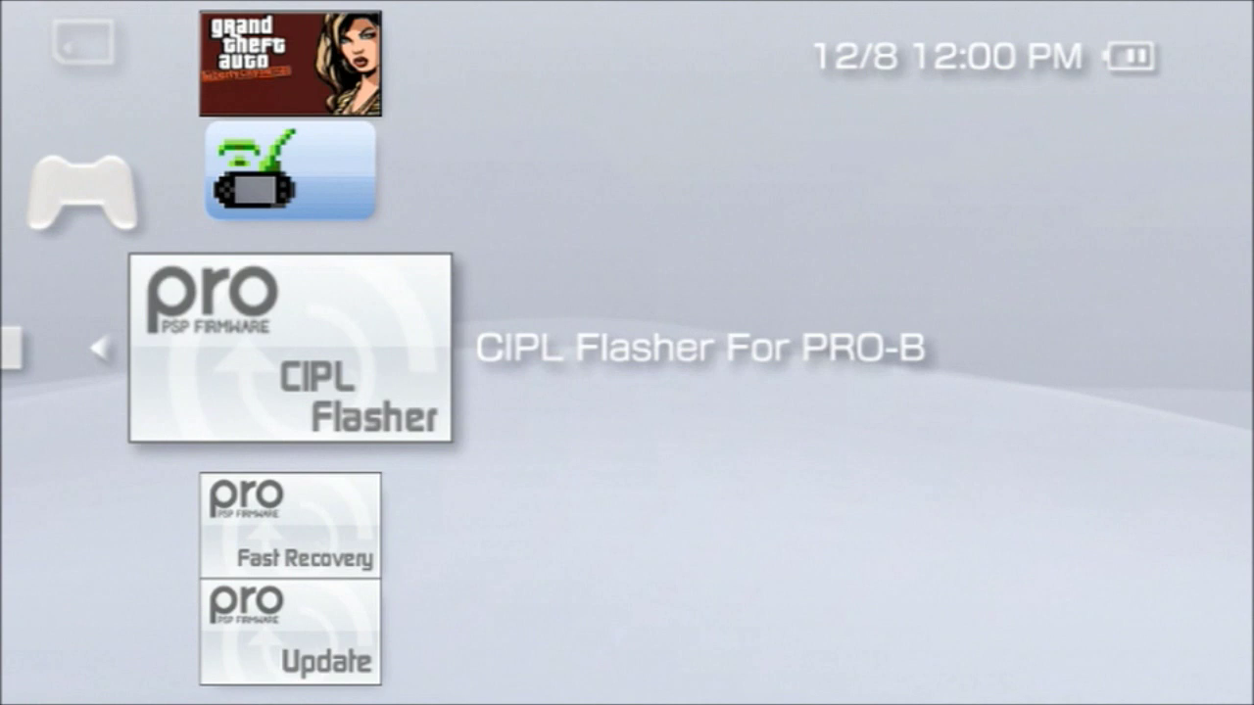
key(Down)
key(Down)
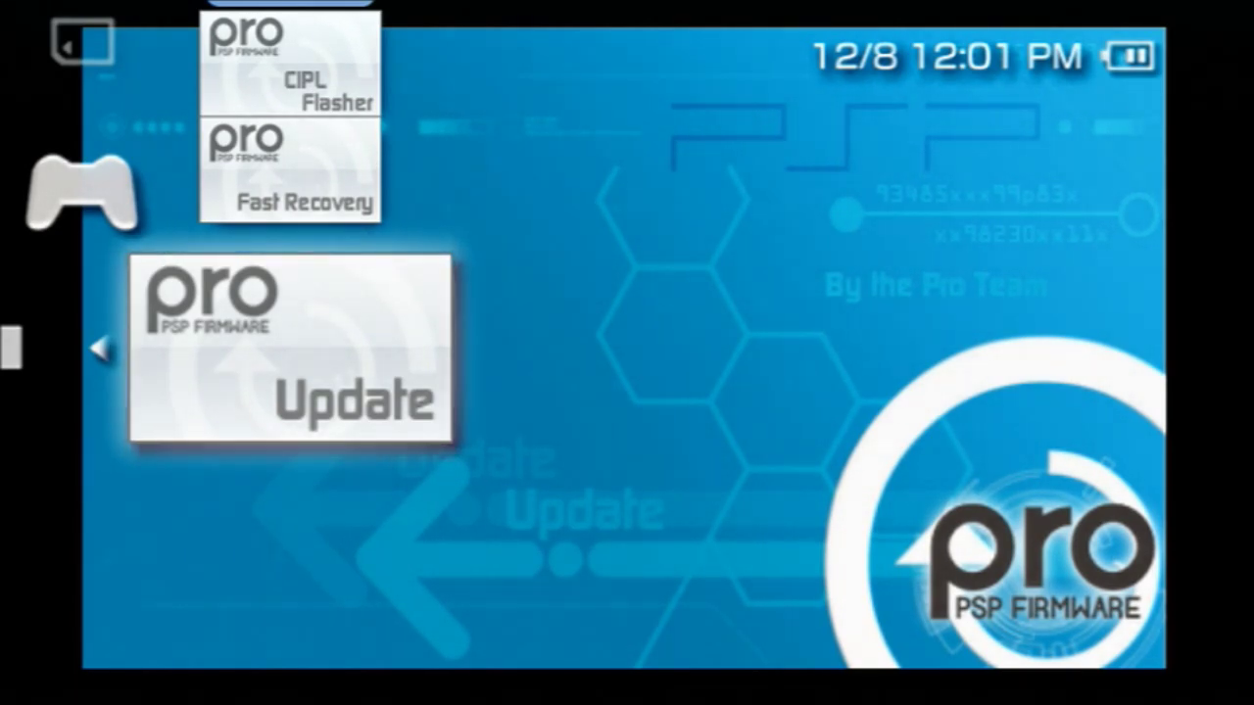
key(x)
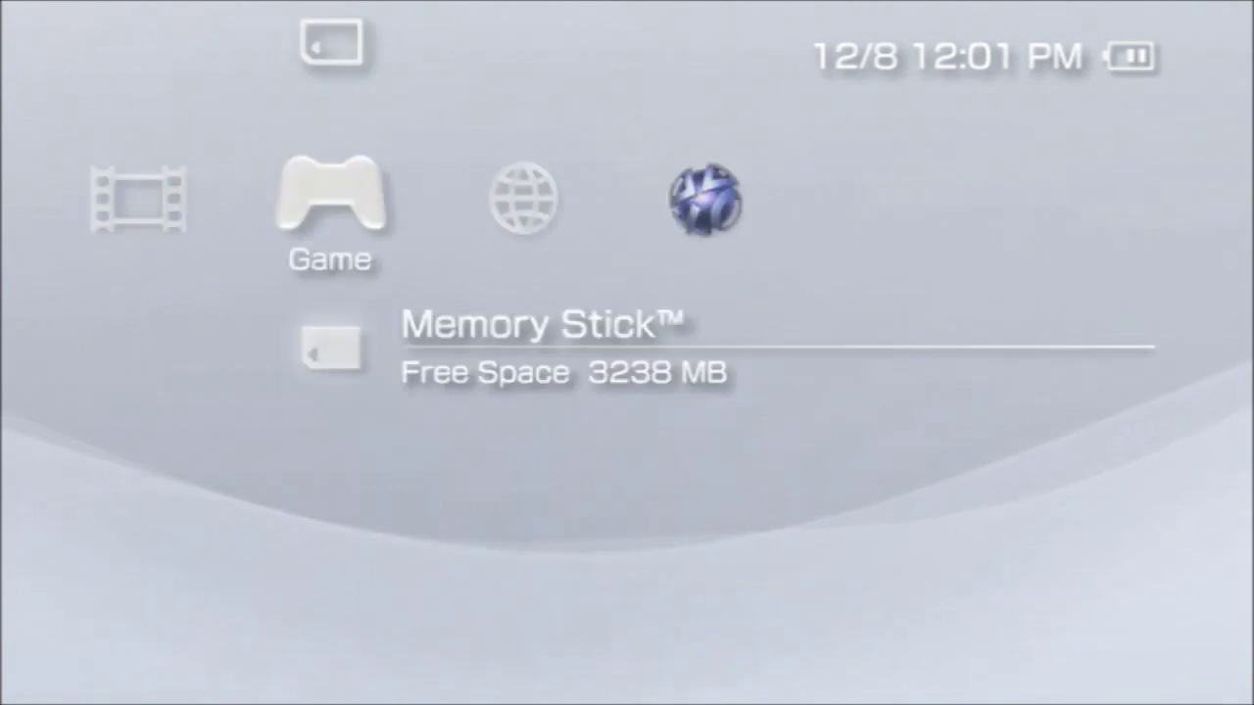
Step: Go to the Settings category and open System Settings
key(Left)
key(Left)
key(Left)
key(Left)
key(Left)
key(Down)
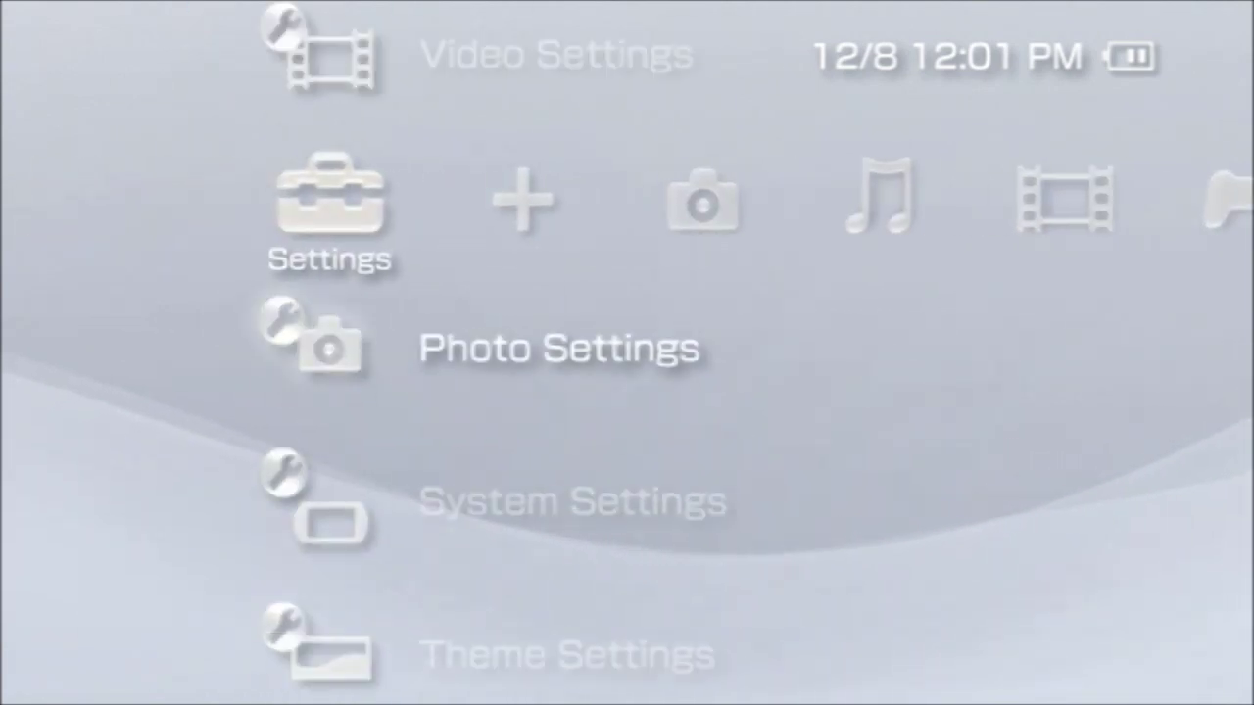
key(Down)
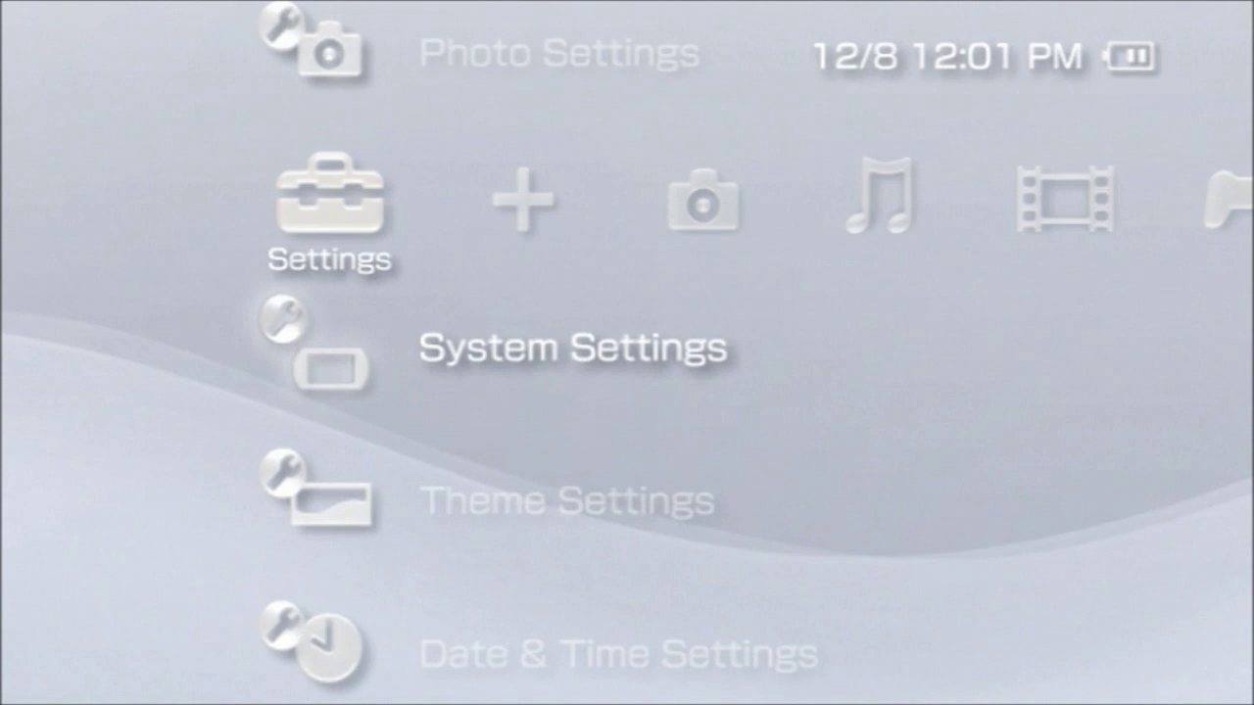
key(Return)
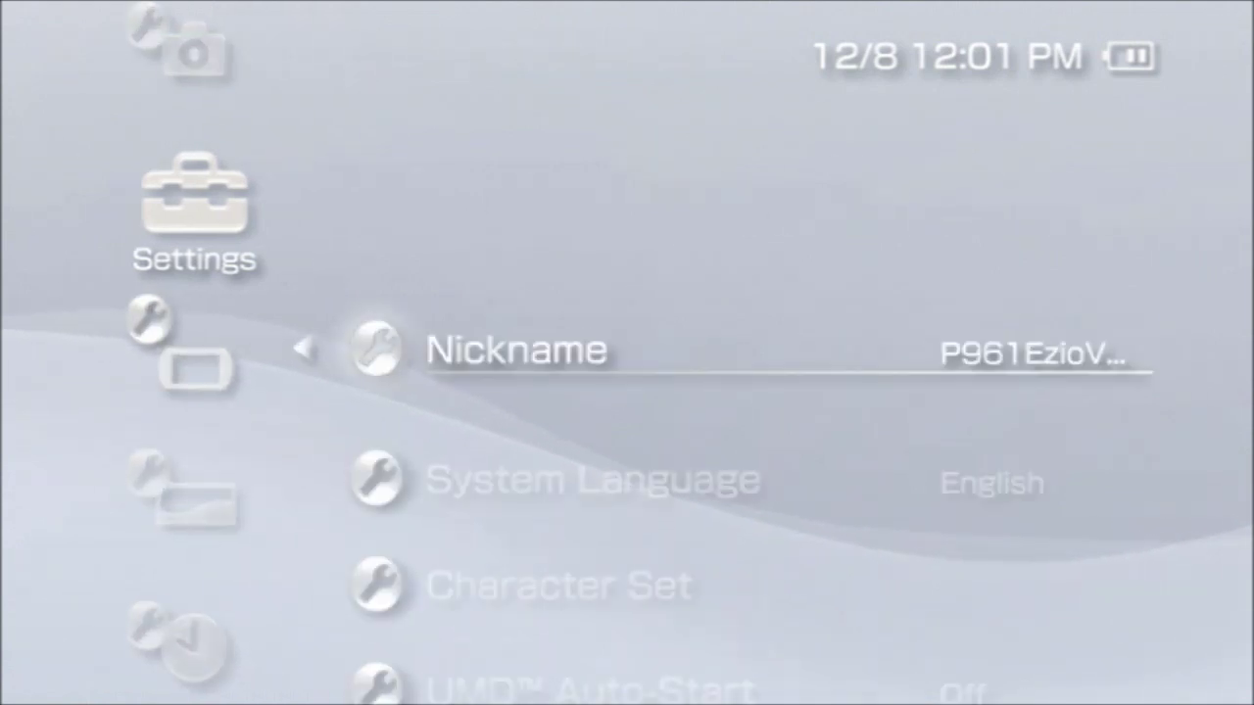
Step: Display System Information to check the installed system software version
key(Down)
key(Down)
key(Down)
key(Down)
key(Down)
key(Down)
key(Down)
key(Down)
key(Down)
key(Down)
key(Down)
key(Down)
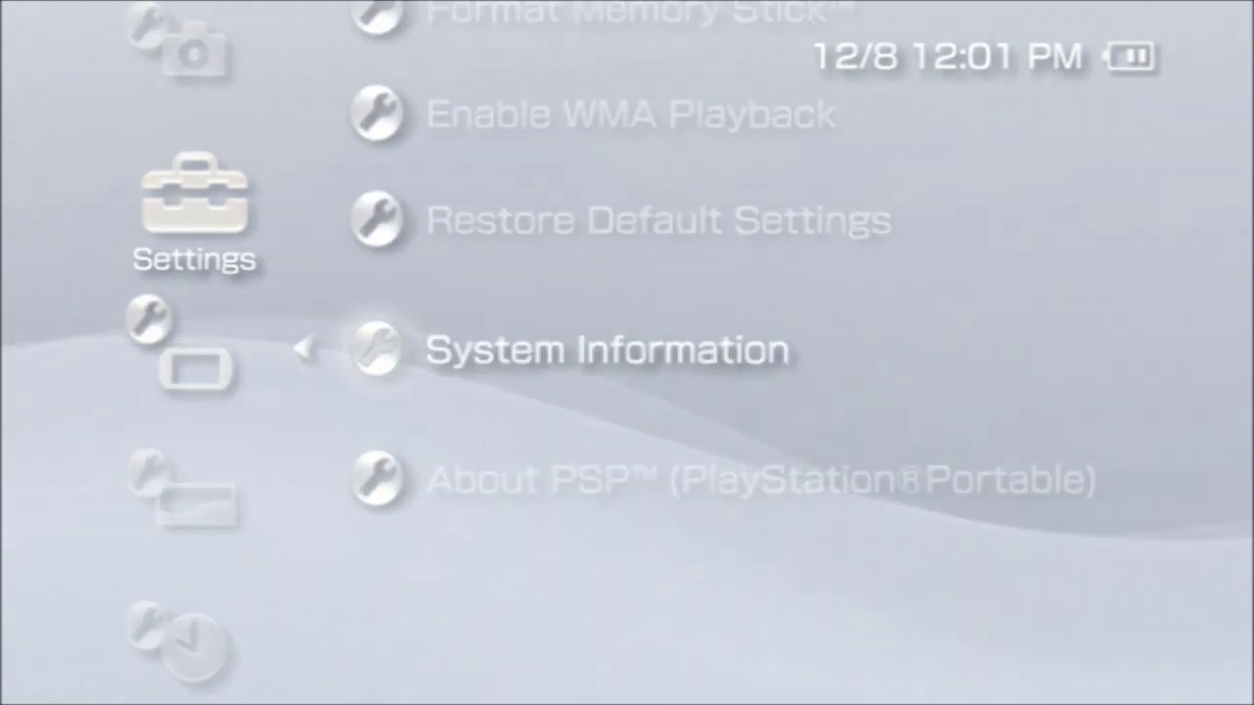
key(Return)
key(Escape)
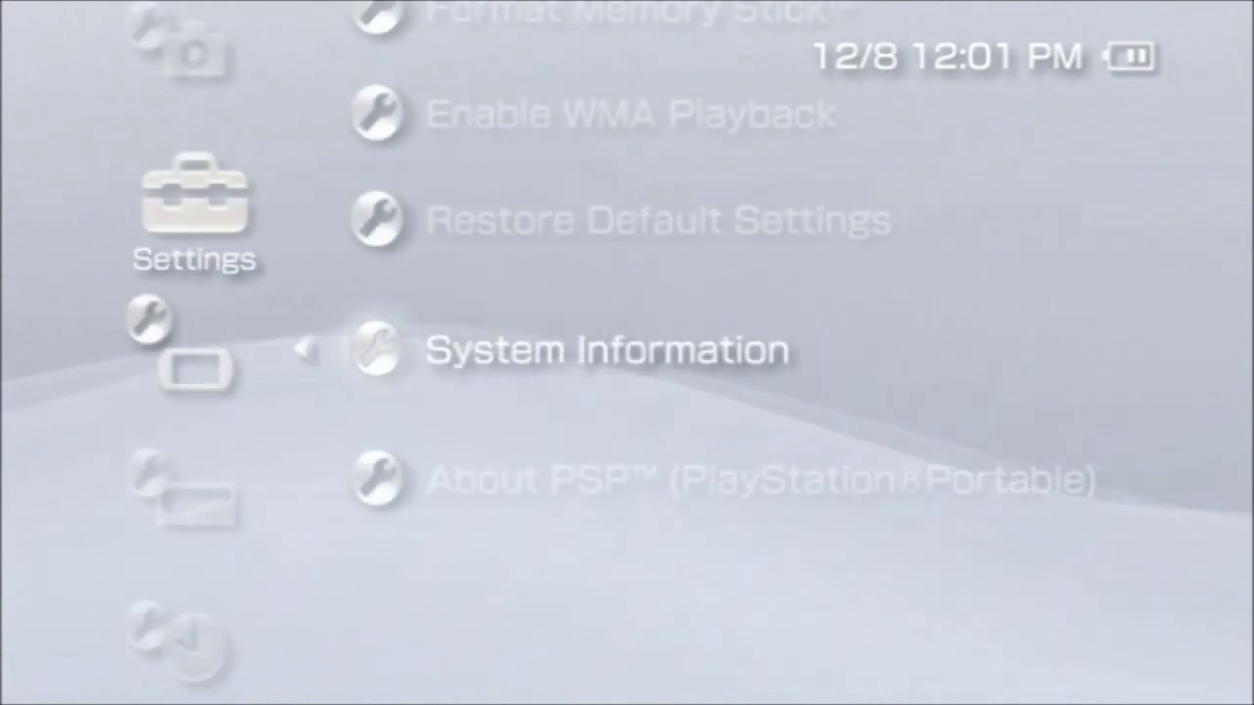
key(Return)
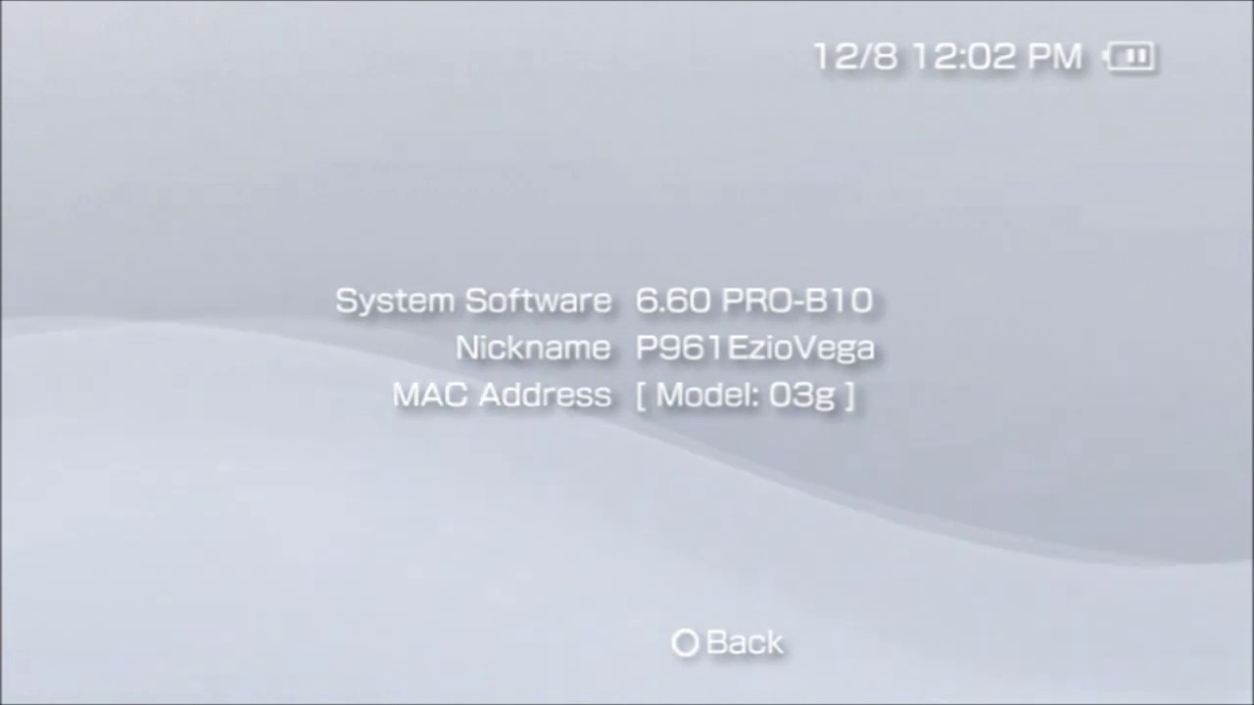
Step: Leave System Information and System Settings and return to the Memory Stick entry in the Game category
key(Escape)
key(Up)
key(Up)
key(Up)
key(Up)
key(Up)
key(Up)
key(Up)
key(Up)
key(Up)
key(Up)
key(Up)
key(Up)
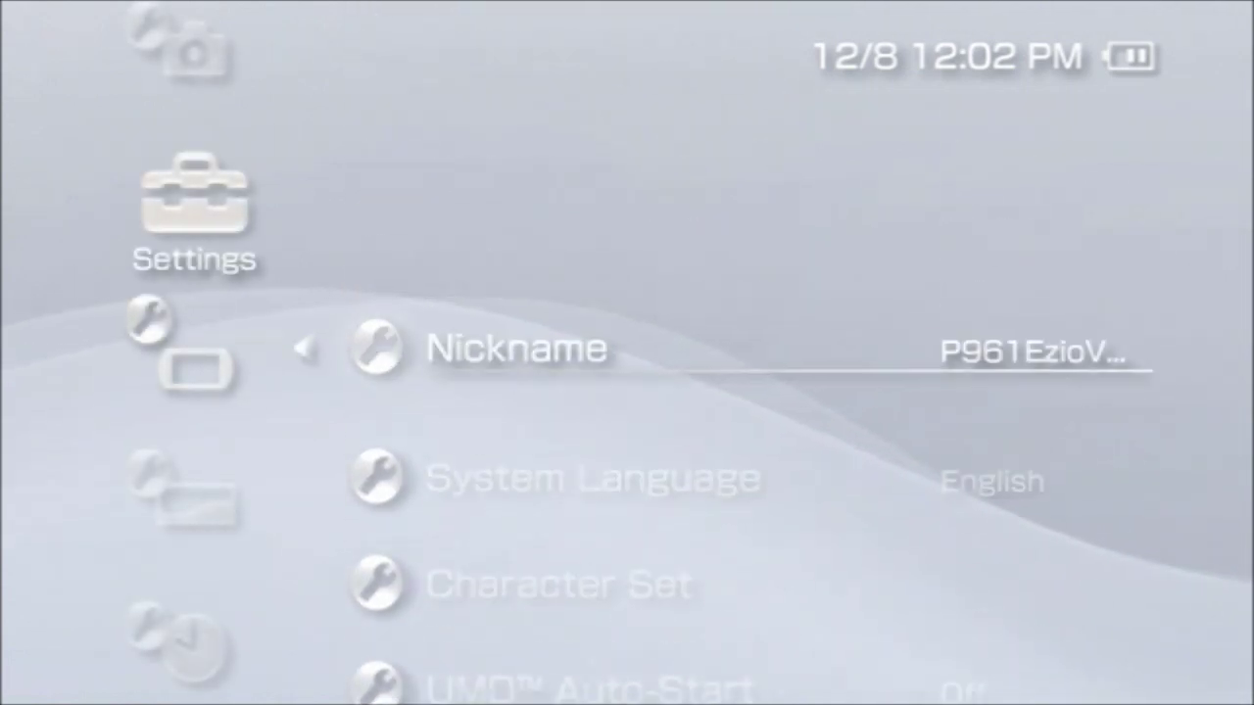
key(Escape)
key(Right)
key(Right)
key(Right)
key(Right)
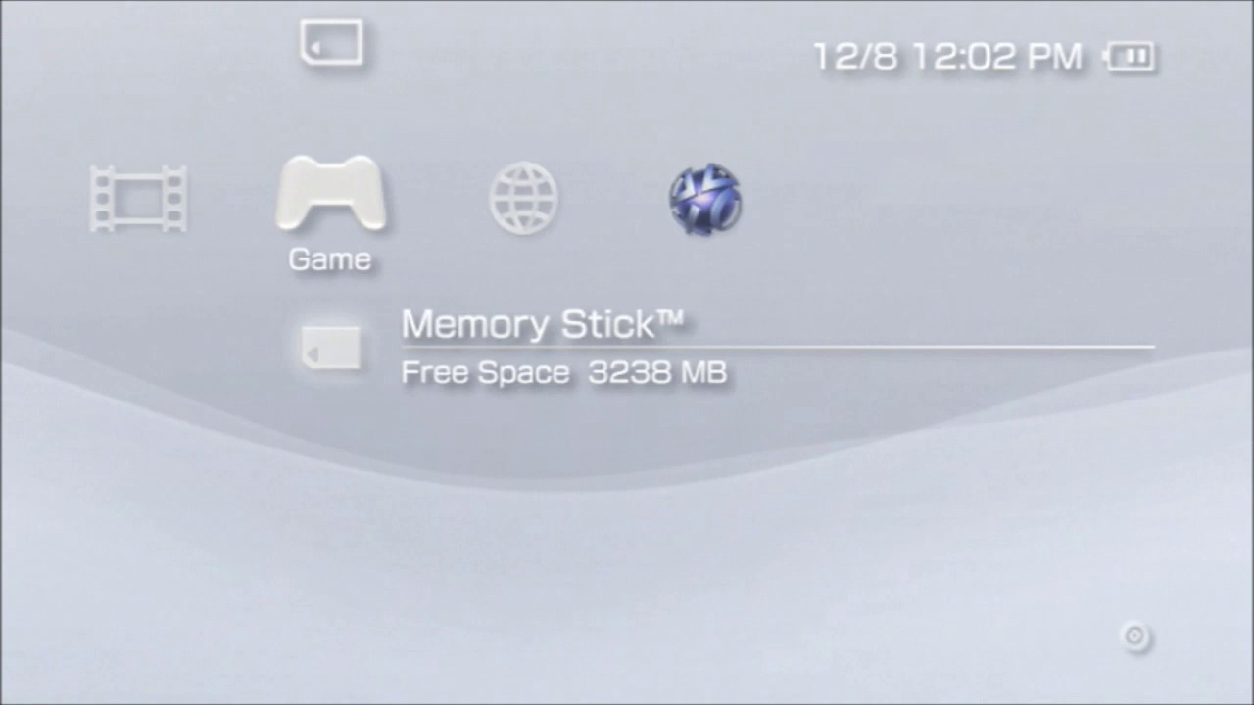
Step: Open the Memory Stick games and select the PRO Fast Recovery program
key(Return)
key(Down)
key(Down)
key(Down)
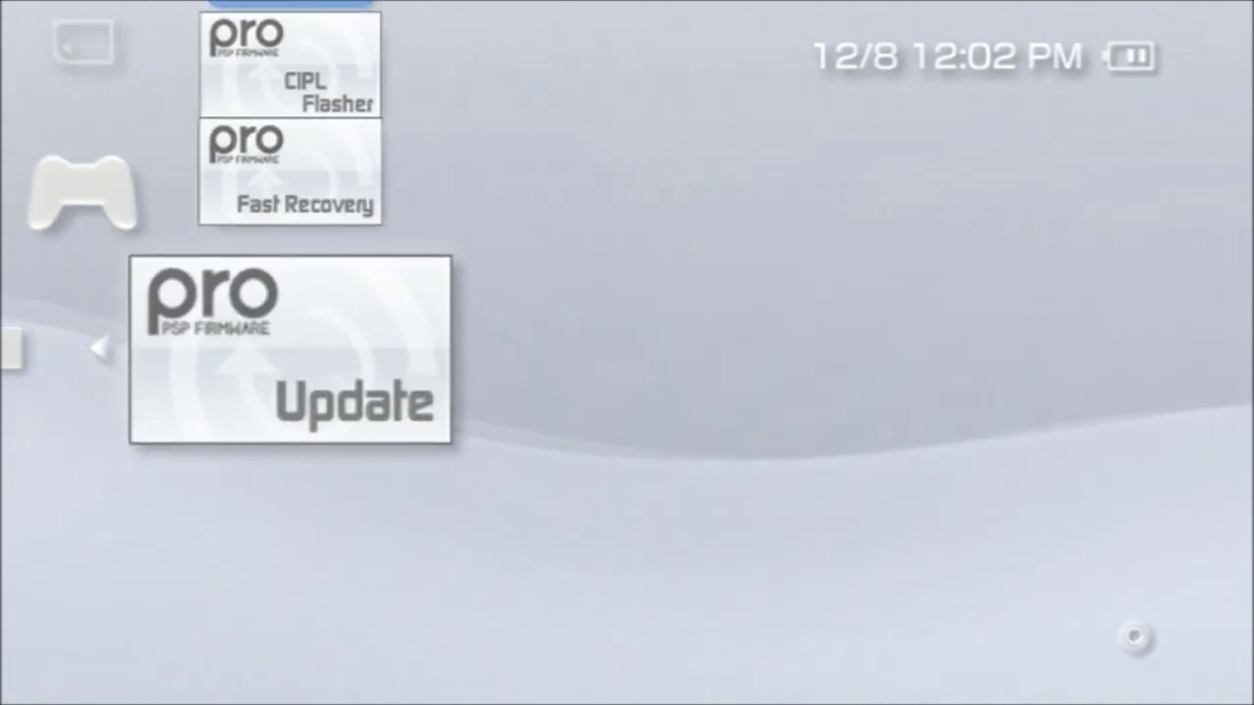
key(Up)
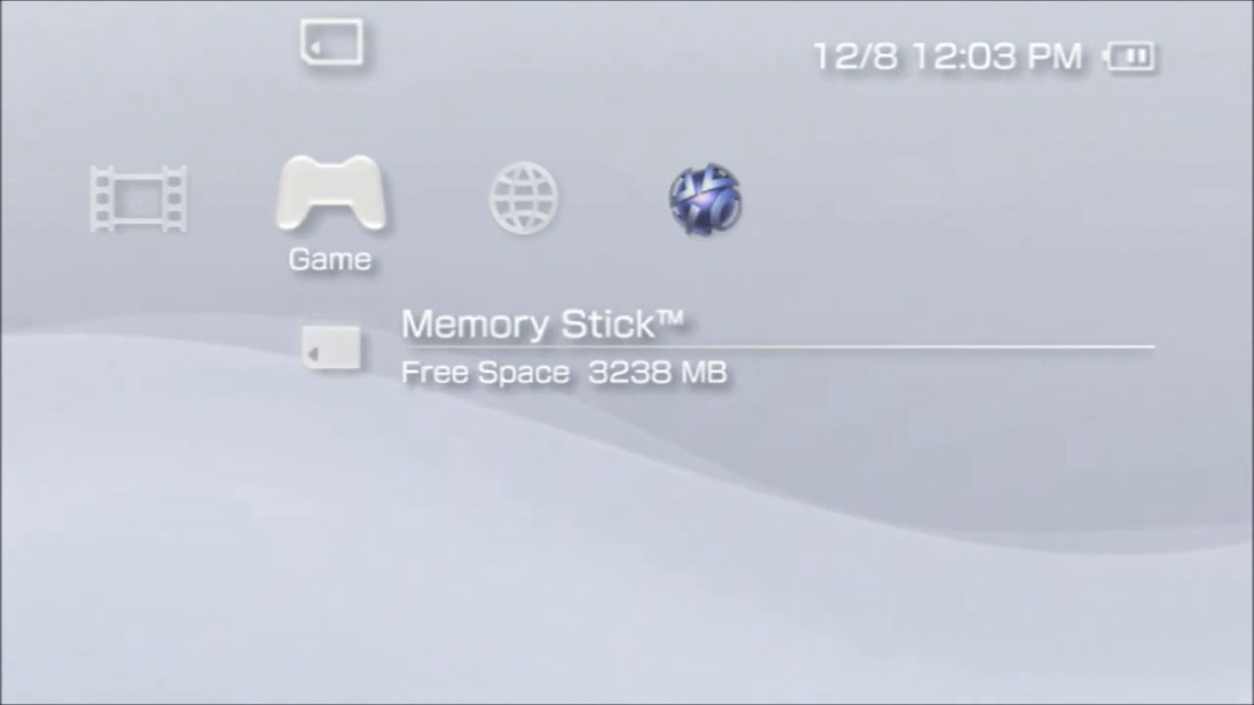
Step: Open System Settings in the Settings category again
key(Left)
key(Left)
key(Left)
key(Left)
key(Left)
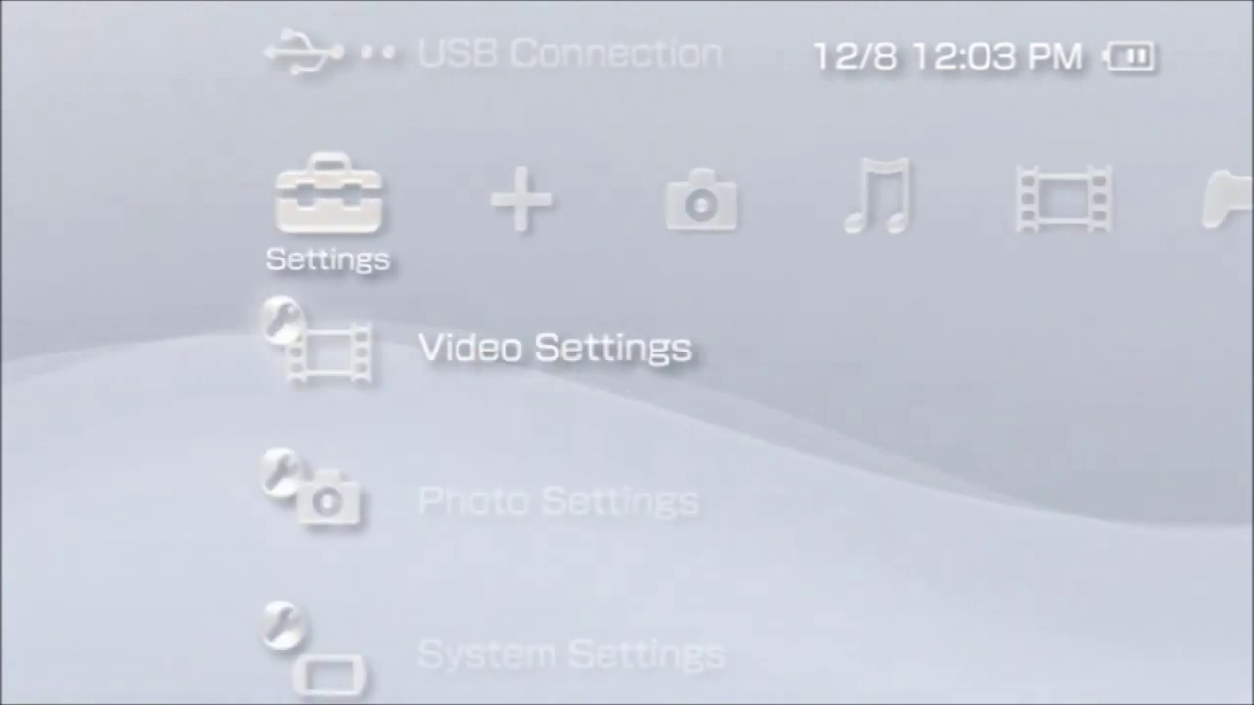
key(Down)
key(Down)
key(Down)
key(Up)
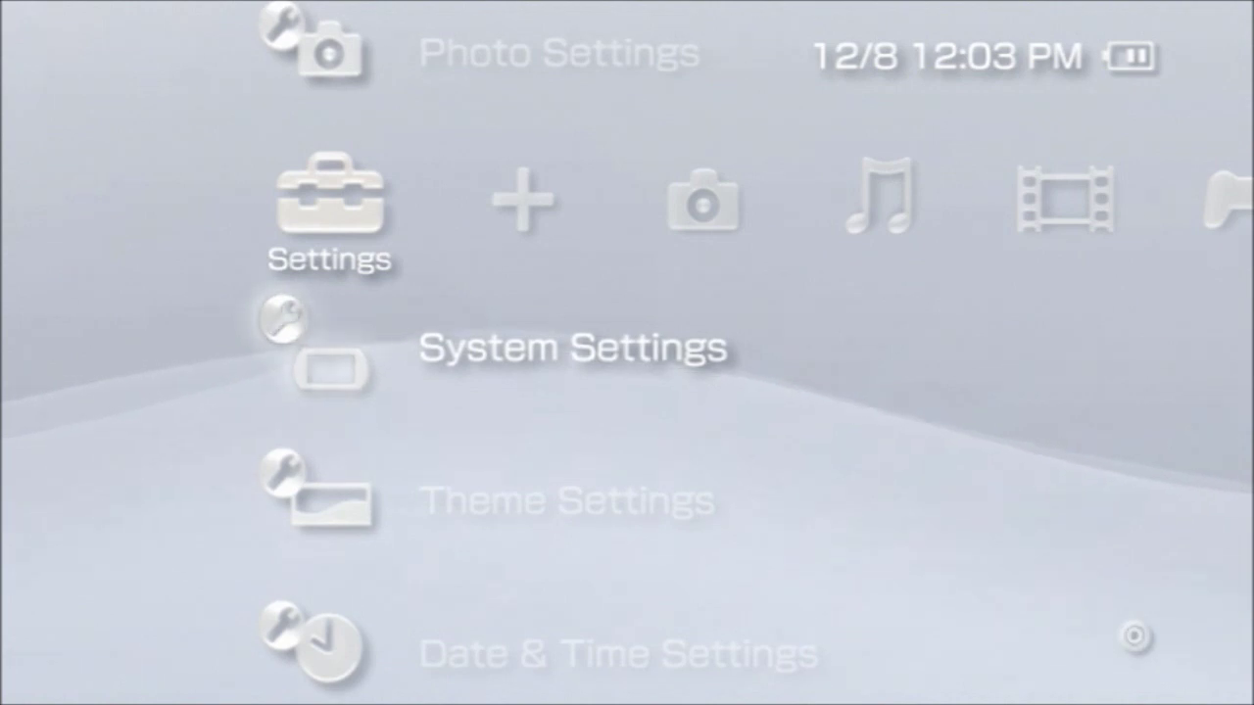
key(Return)
Step: Open System Information to recheck the system software version after running Fast Recovery
key(Down)
key(Down)
key(Down)
key(Down)
key(Down)
key(Down)
key(Down)
key(Down)
key(Down)
key(Down)
key(Down)
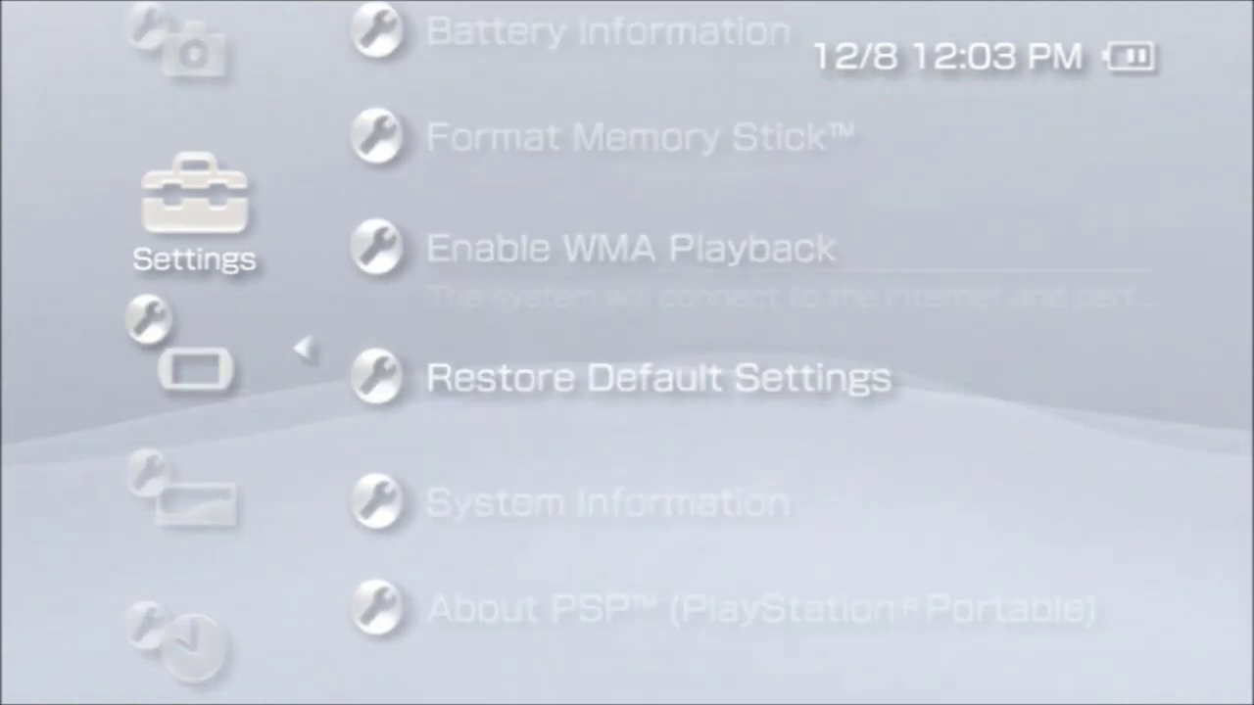
key(Return)
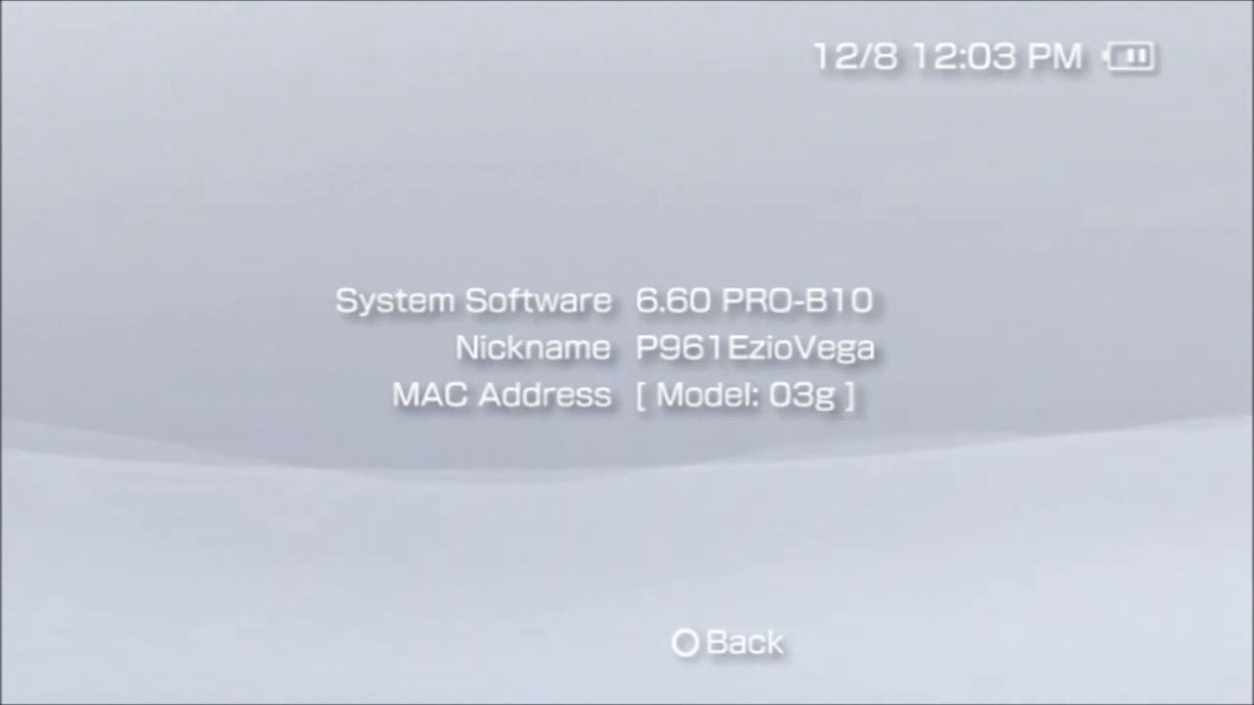
Step: Close System Information and go back to the Game category's Memory Stick entry
key(Escape)
key(Up)
key(Up)
key(Up)
key(Up)
key(Up)
key(Up)
key(Up)
key(Up)
key(Up)
key(Up)
key(Up)
key(Up)
key(Escape)
key(Right)
key(Right)
key(Right)
key(Right)
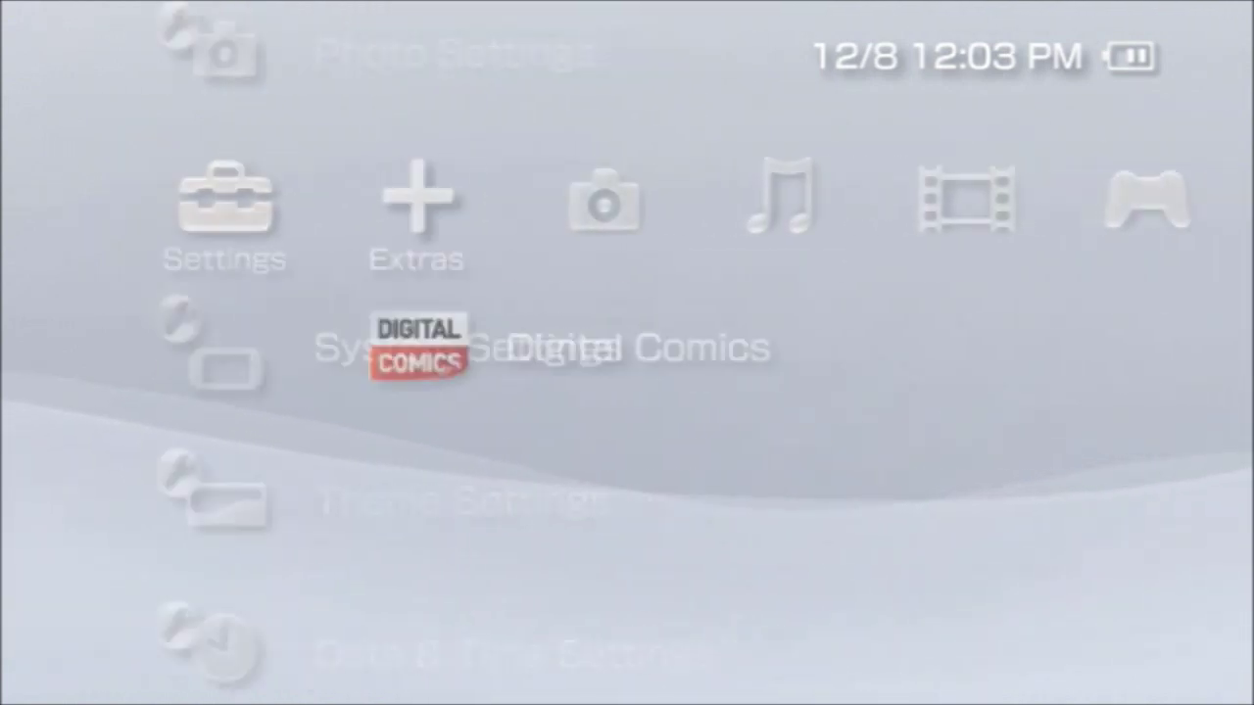
key(Right)
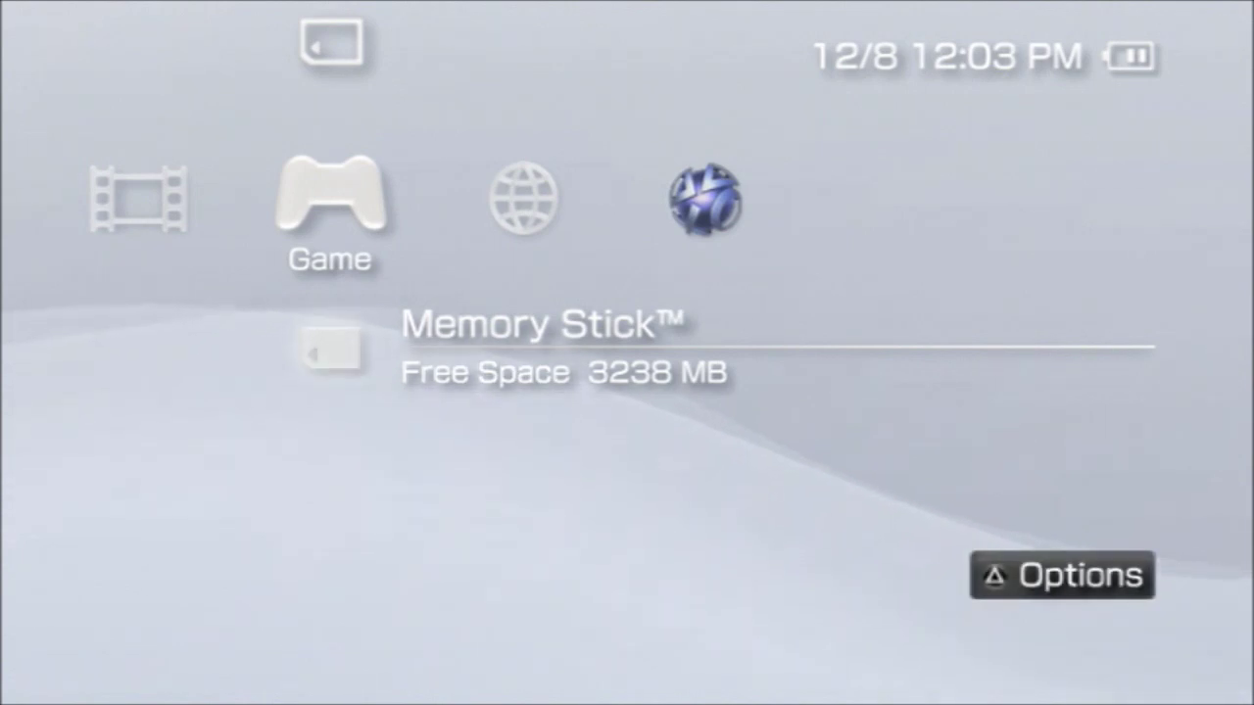
Step: Open the Memory Stick's game list and view the Grand Theft Auto: Liberty City Stories entry
key(Return)
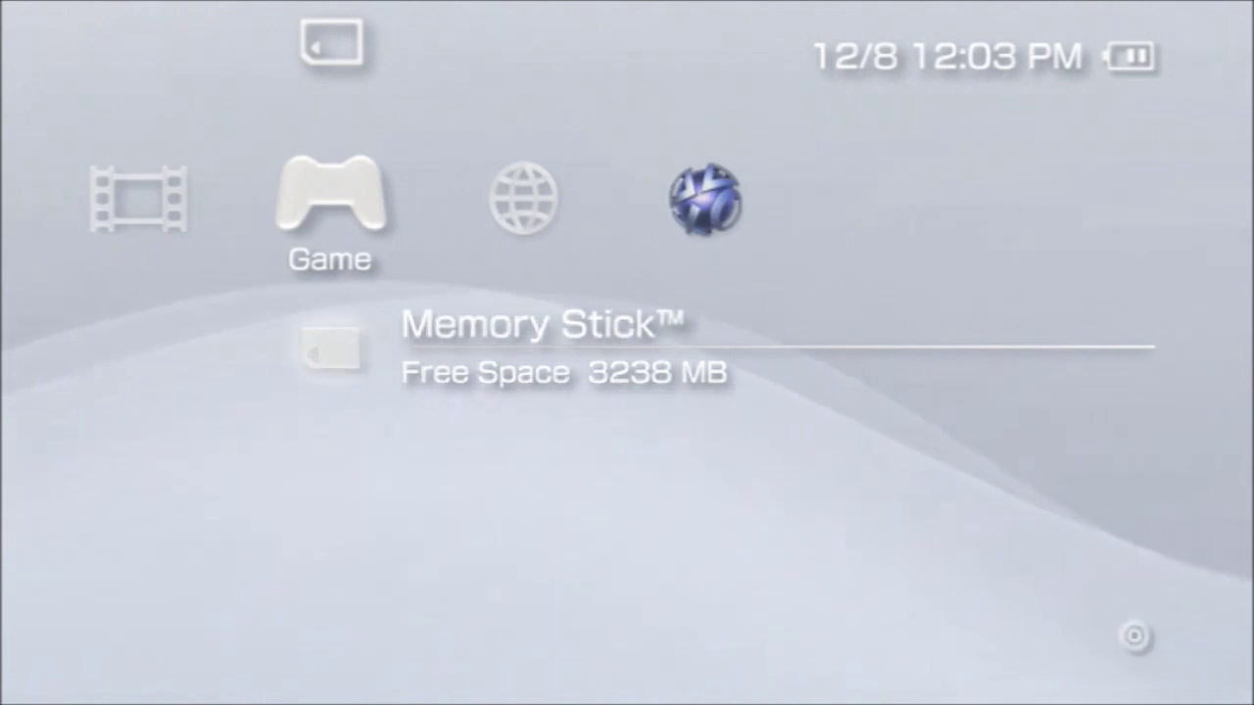
key(Down)
key(Up)
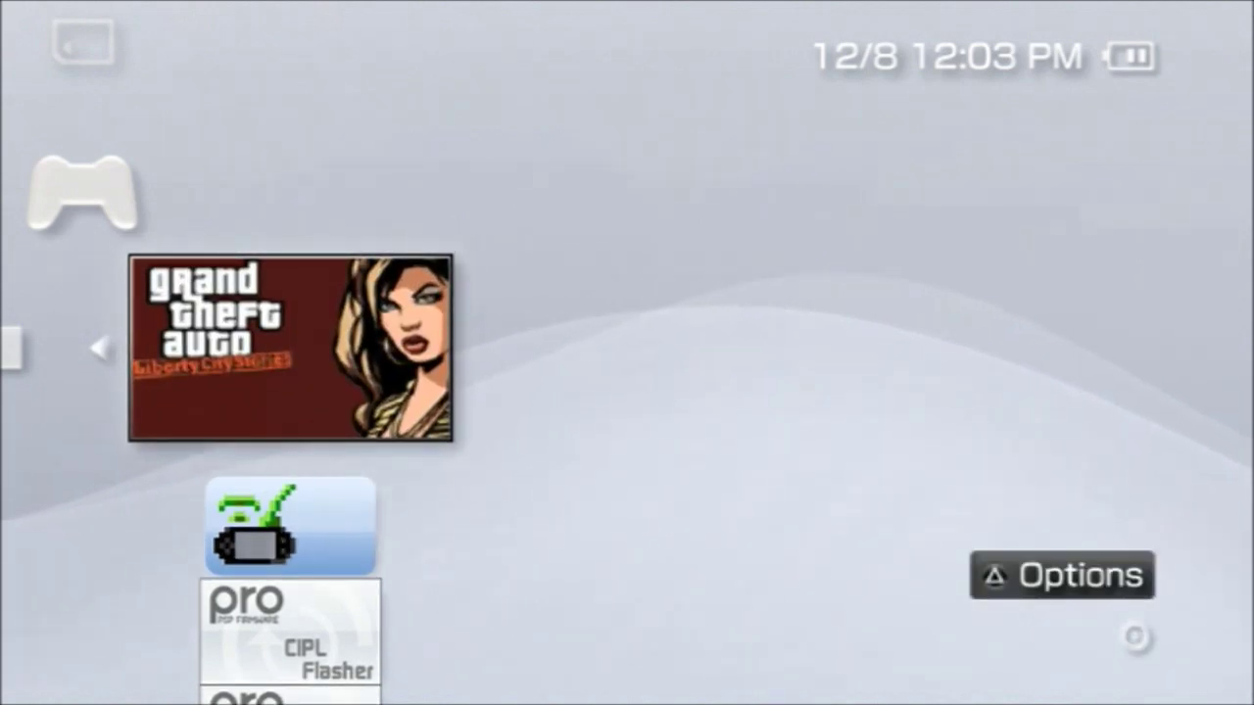
Step: Leave the Memory Stick game list and go to the Settings category
key(Escape)
key(Left)
key(Left)
key(Left)
key(Left)
key(Left)
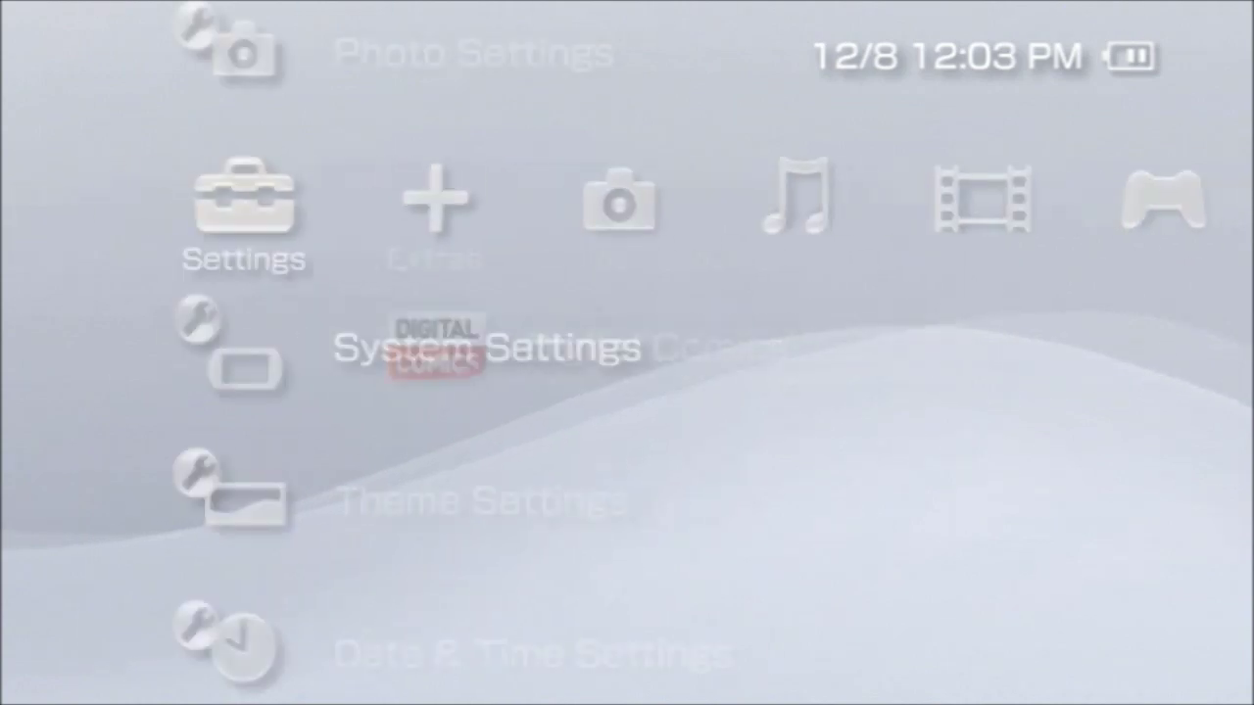